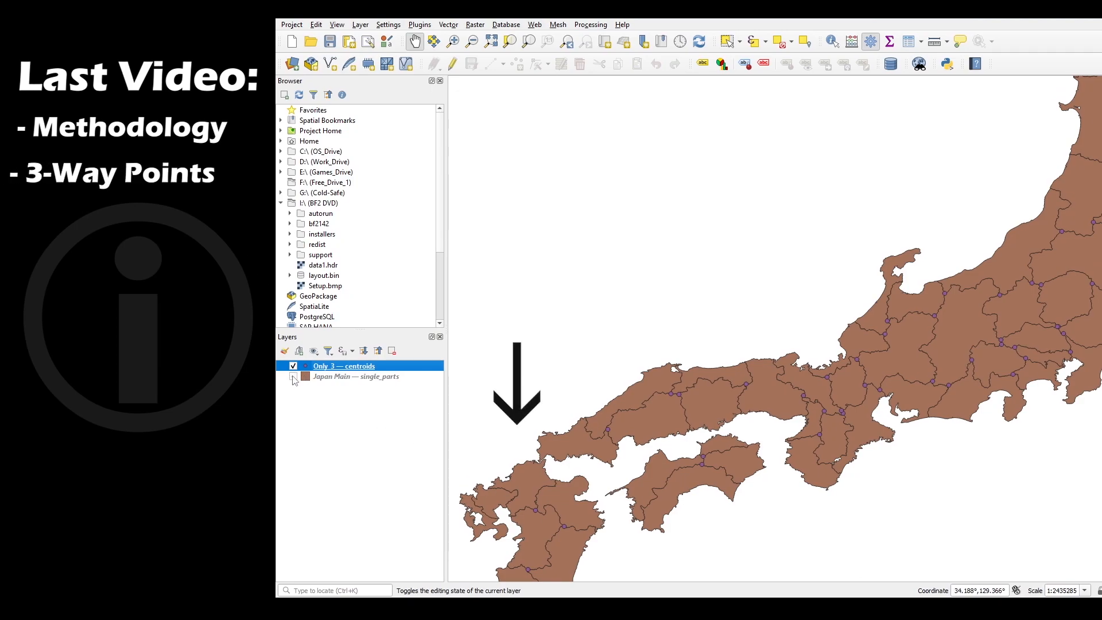
Hide the Japan Main — single_parts layer and zoom the map to the Only_3 — centroids layer.
{"action": "left_click", "coordinate": [293, 376]}
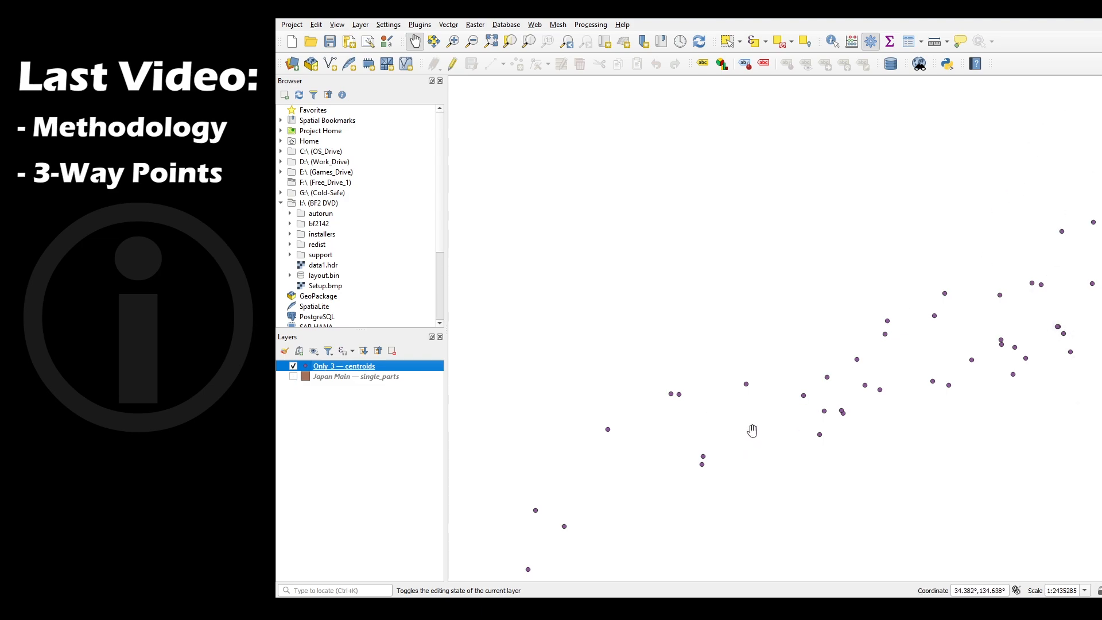
{"action": "left_click_drag", "start_coordinate": [623, 400], "coordinate": [654, 373]}
{"action": "right_click", "coordinate": [374, 367]}
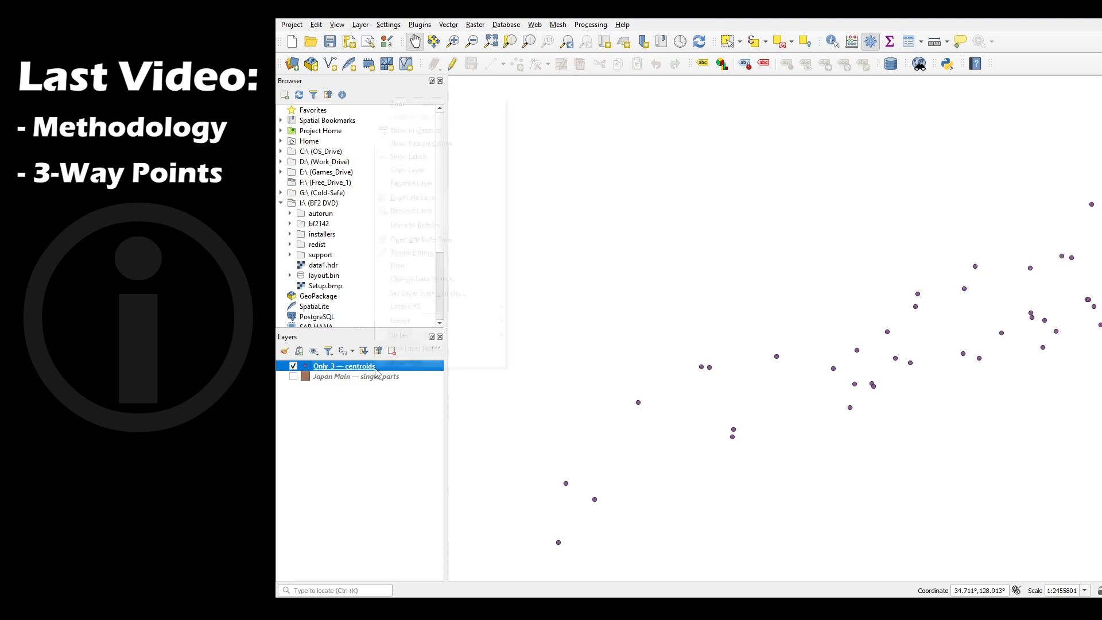
{"action": "left_click", "coordinate": [414, 104]}
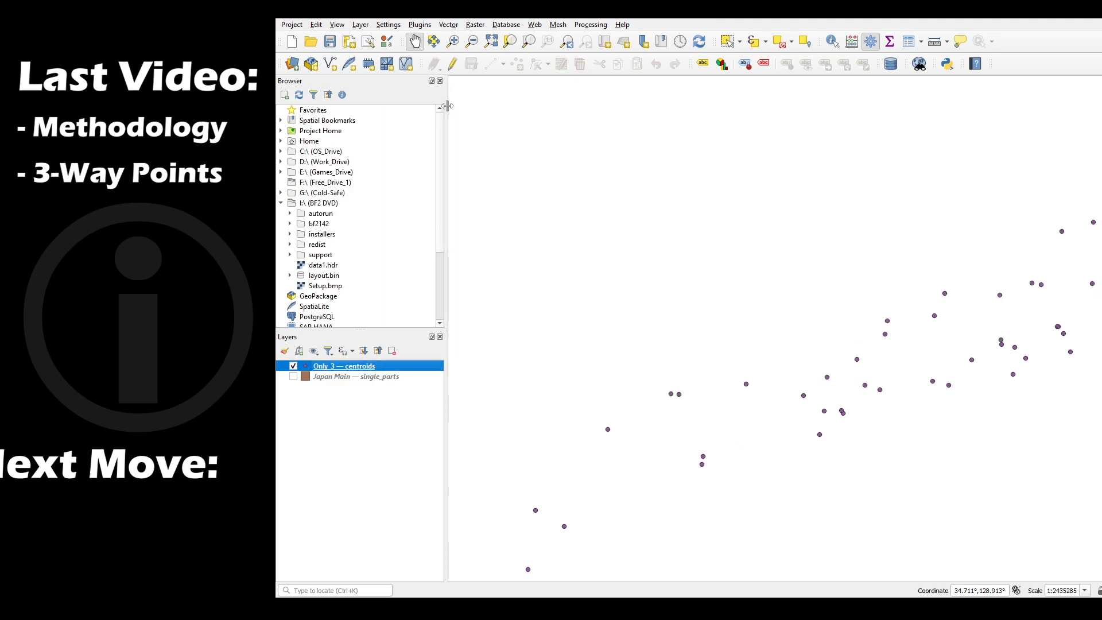
Show the Japan Main — single_parts layer to compare the centroids with the prefecture boundaries, and hide it again.
{"action": "left_click", "coordinate": [293, 376]}
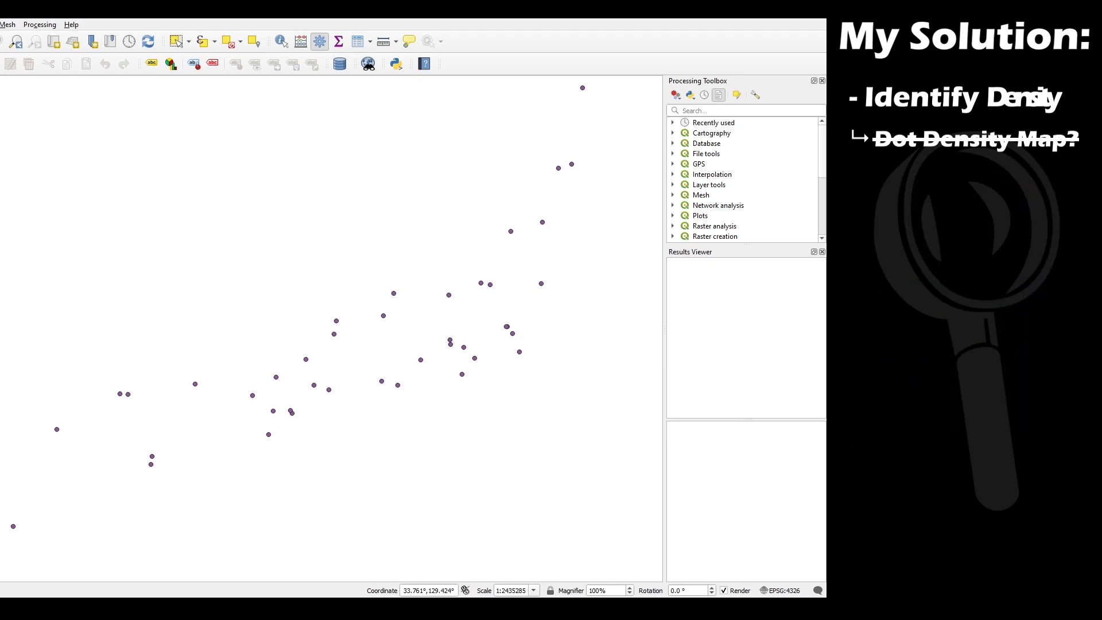
{"action": "key", "text": "space"}
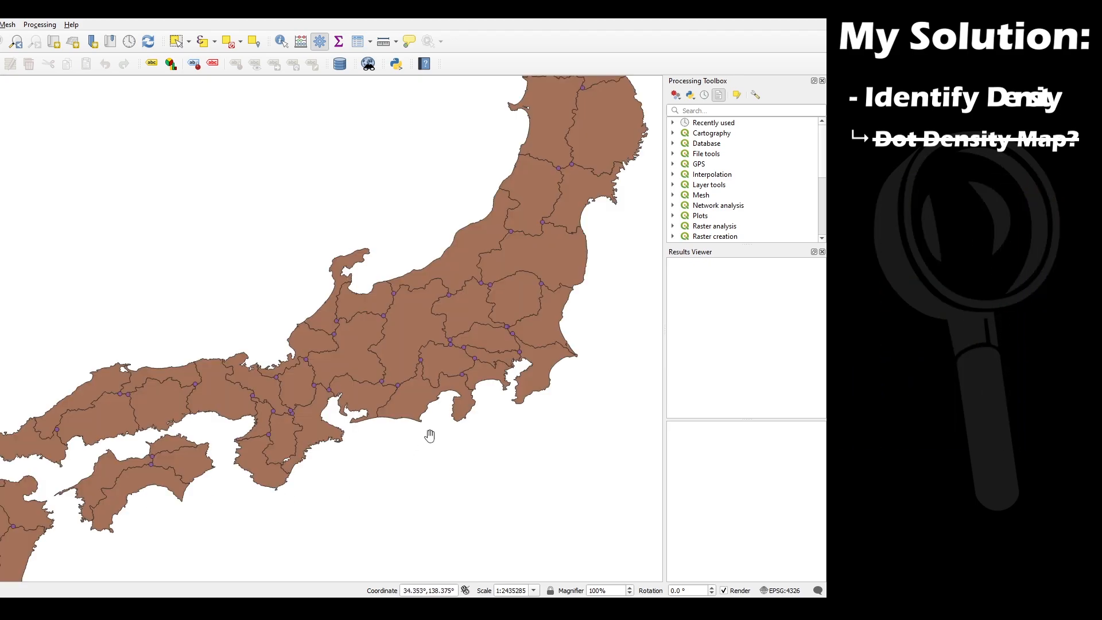
{"action": "key", "text": "space"}
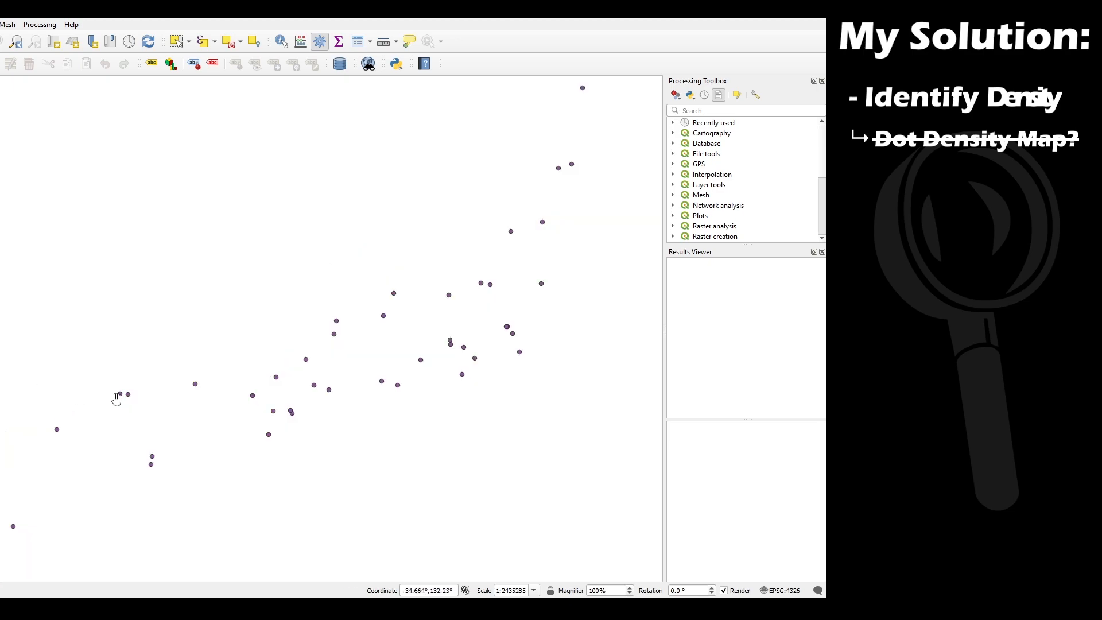
Run Delaunay triangulation on the Only_3 — centroids layer with a temporary output layer.
{"action": "left_click", "coordinate": [747, 111]}
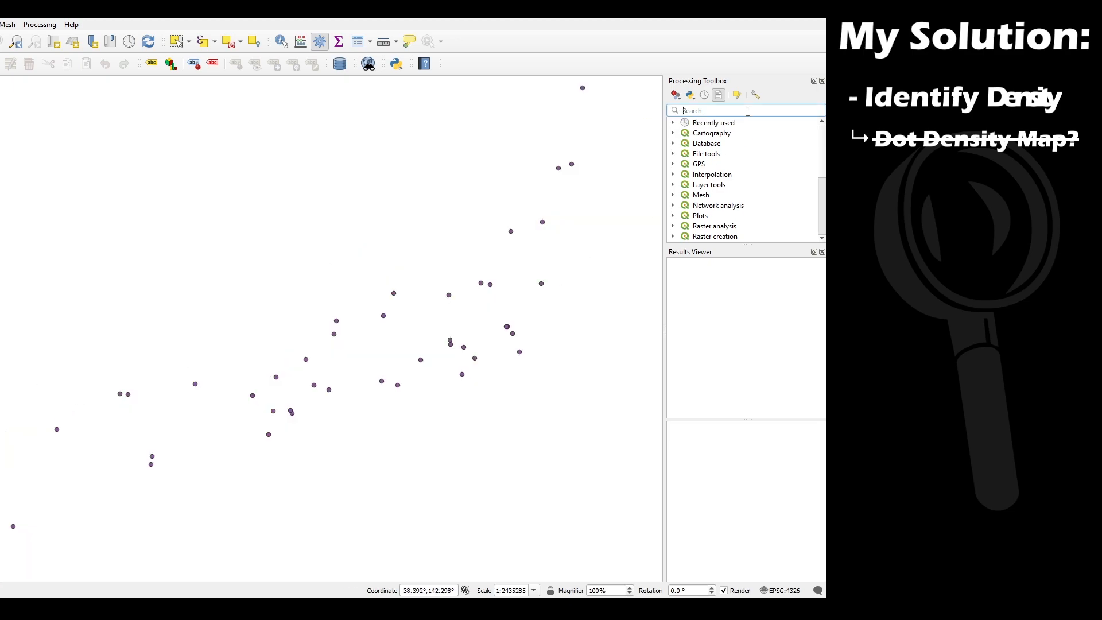
{"action": "type", "text": "trial"}
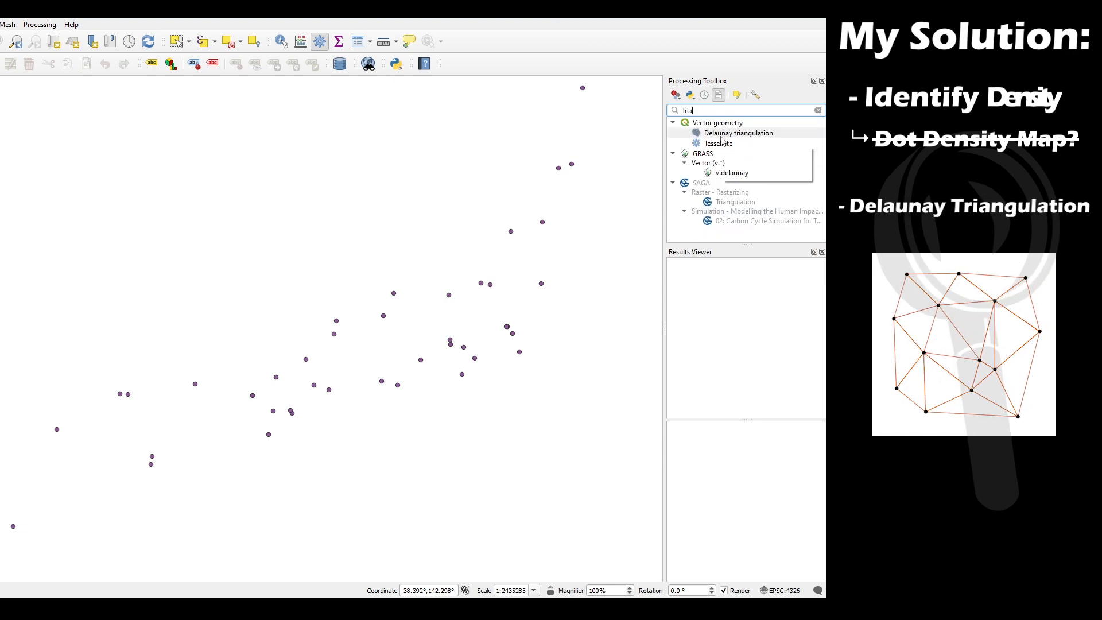
{"action": "double_click", "coordinate": [739, 133]}
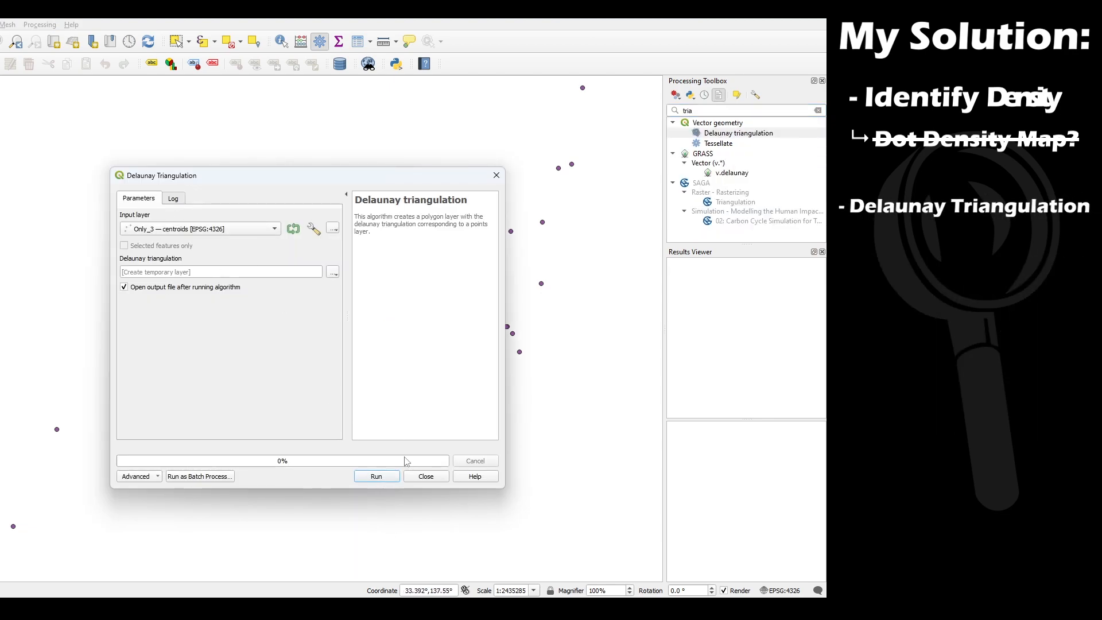
{"action": "left_click", "coordinate": [393, 477]}
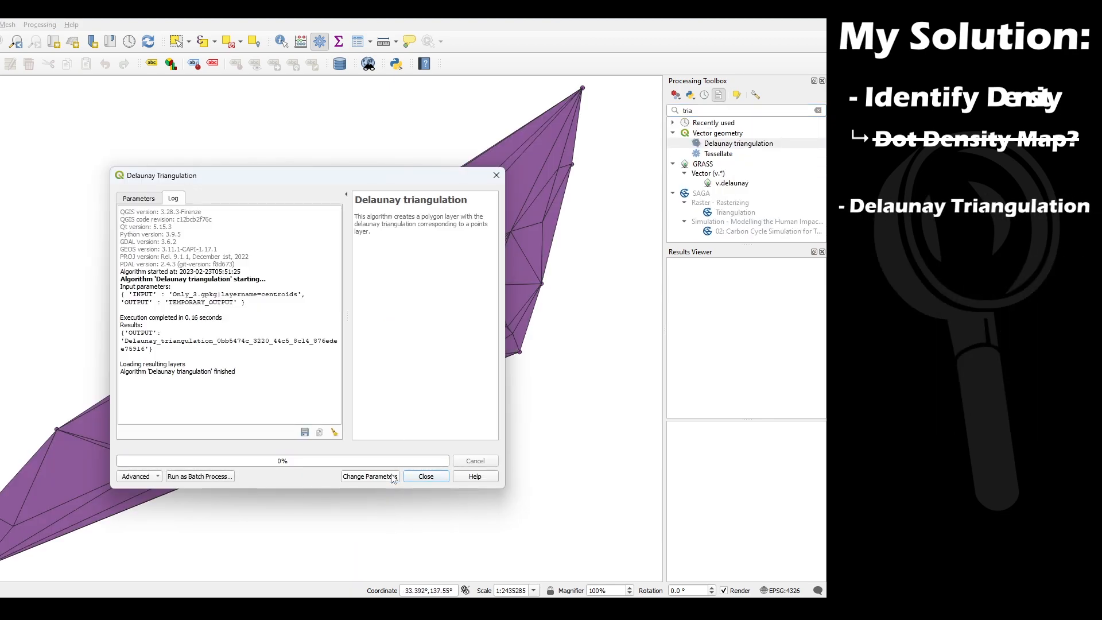
{"action": "left_click", "coordinate": [435, 480]}
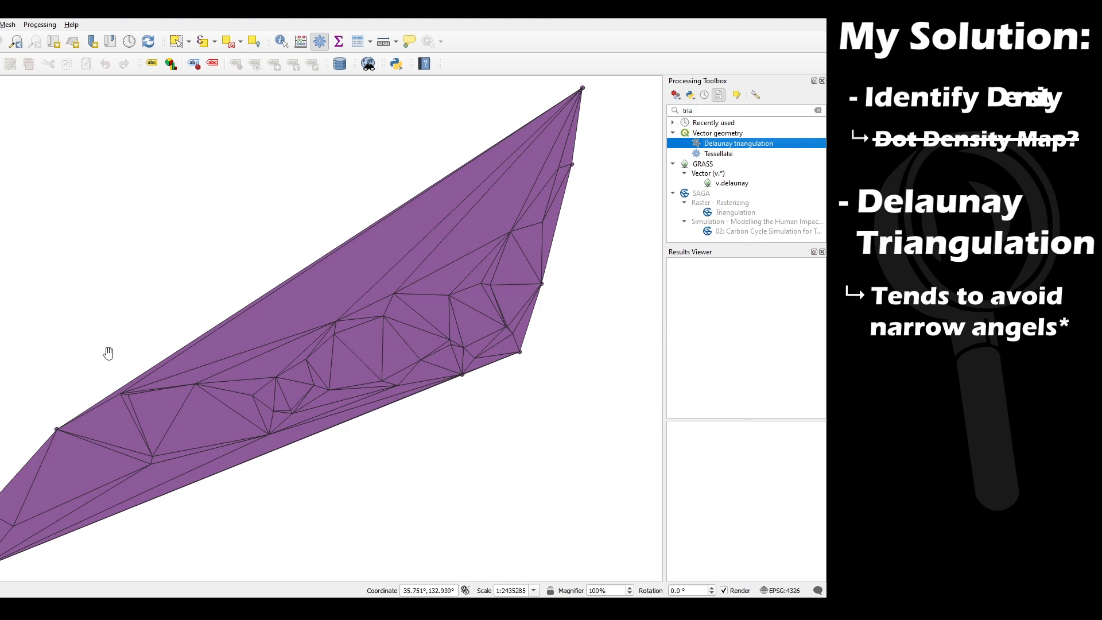
Select the narrow sliver along the upper edge and triangles in the western part of the triangulation to compare their shapes.
{"action": "left_click", "coordinate": [175, 42]}
{"action": "left_click", "coordinate": [255, 307]}
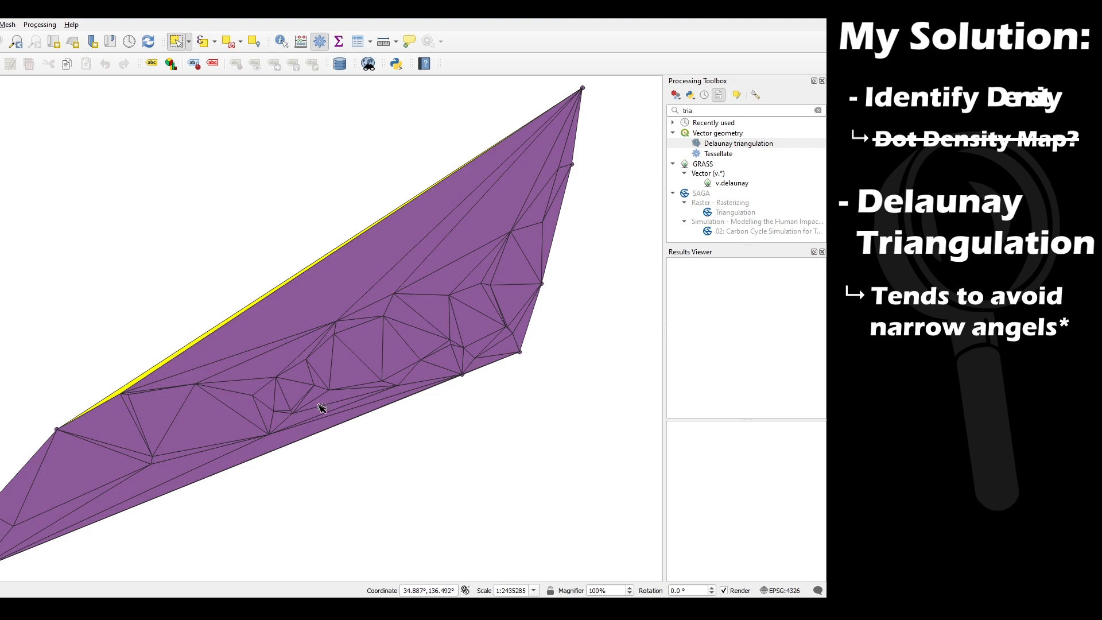
{"action": "left_click", "coordinate": [206, 431]}
{"action": "left_click", "coordinate": [89, 474]}
{"action": "left_click", "coordinate": [212, 429]}
{"action": "left_click", "coordinate": [118, 425]}
{"action": "left_click", "coordinate": [165, 413]}
{"action": "left_click", "coordinate": [88, 464]}
{"action": "left_click", "coordinate": [198, 427]}
{"action": "left_click", "coordinate": [212, 356]}
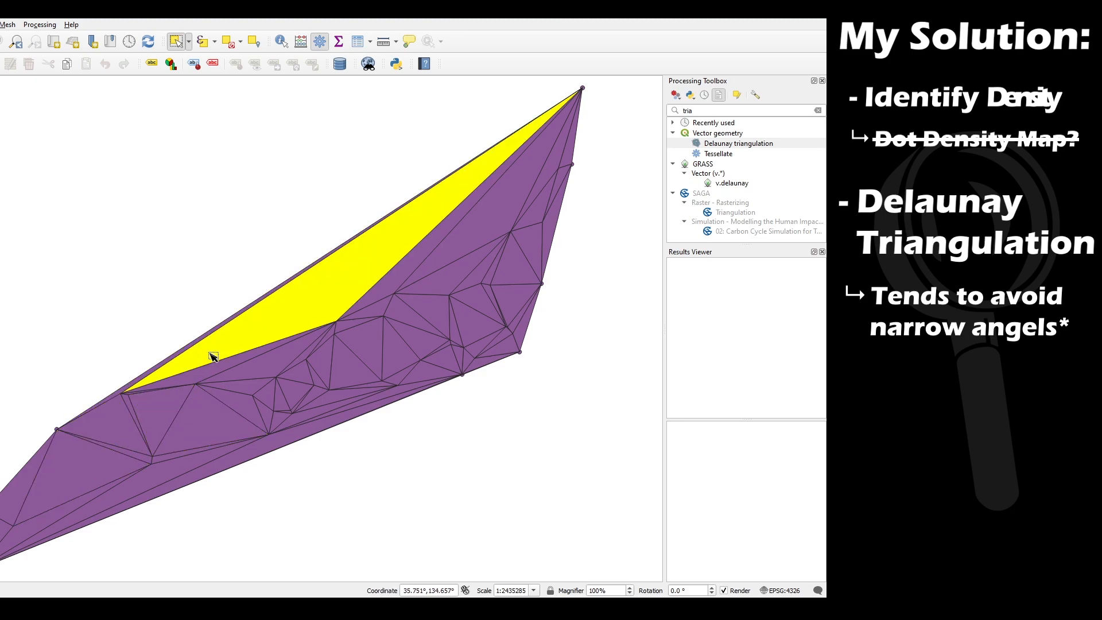
Select individual triangles in the middle of the triangulation to examine their shapes, and clear the selection and the toolbox search.
{"action": "left_click", "coordinate": [379, 351]}
{"action": "left_click", "coordinate": [351, 376]}
{"action": "left_click", "coordinate": [429, 312]}
{"action": "left_click", "coordinate": [399, 347]}
{"action": "left_click", "coordinate": [378, 354]}
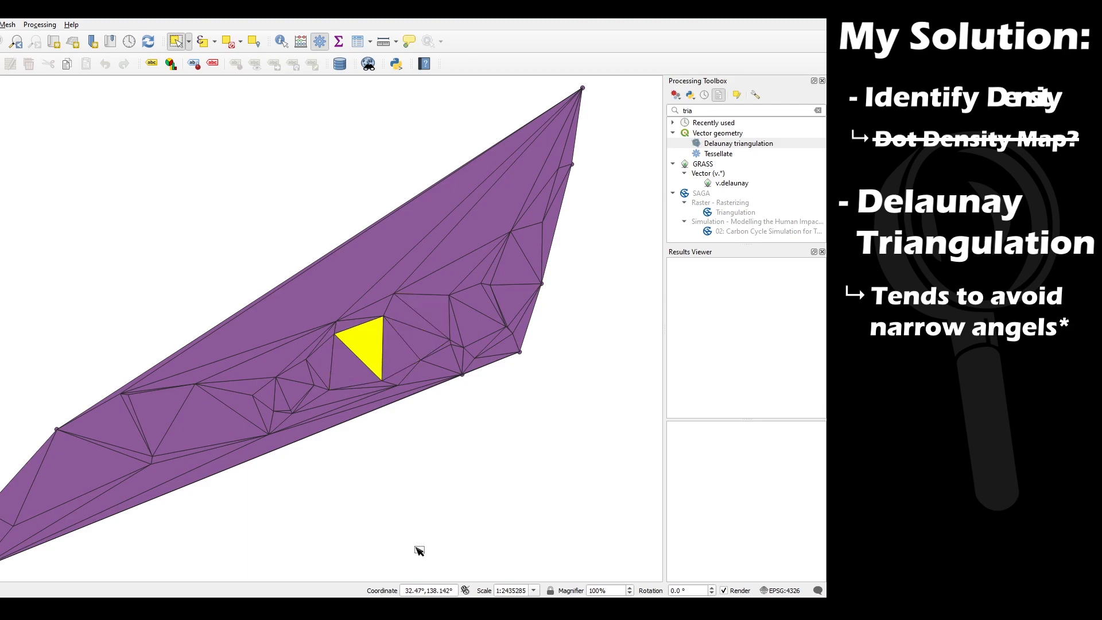
{"action": "left_click", "coordinate": [412, 486]}
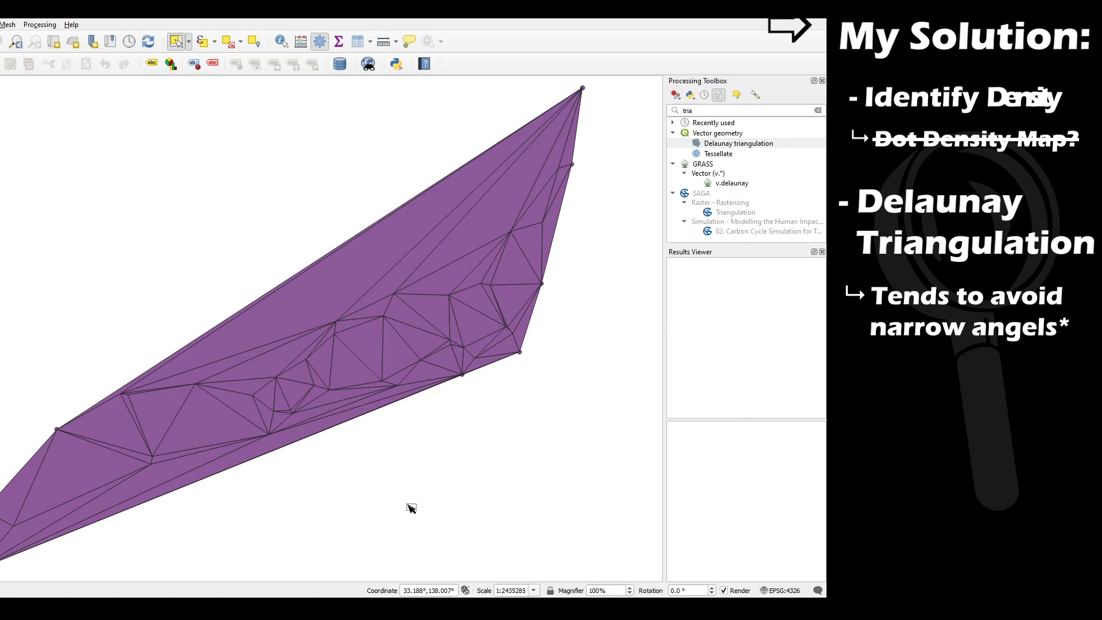
{"action": "left_click", "coordinate": [819, 111]}
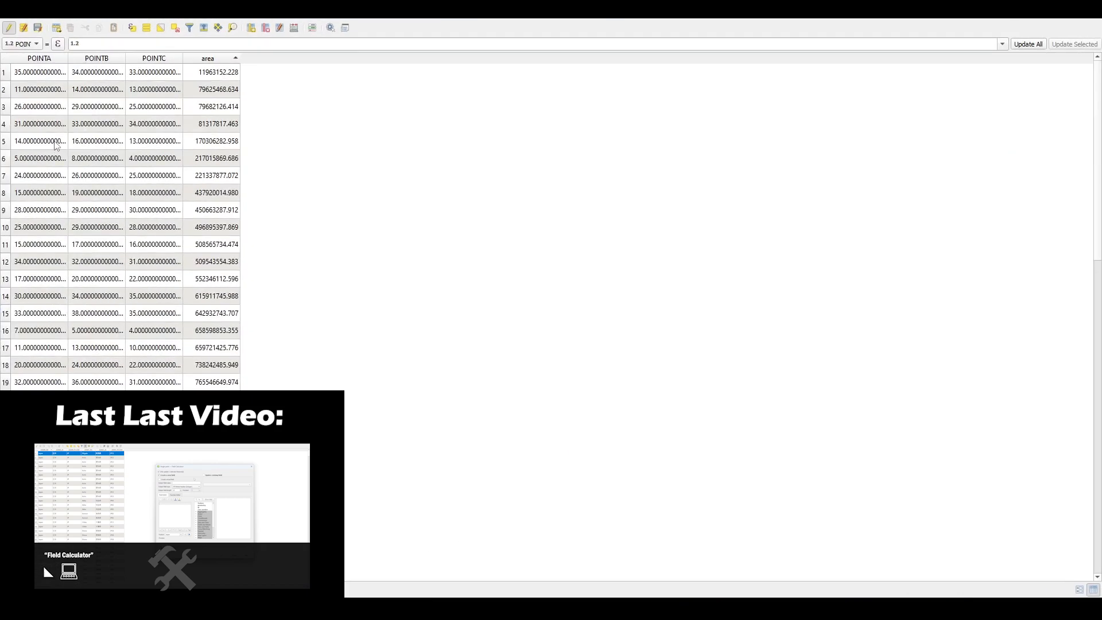
Sort the triangulation's attribute table by area in ascending order, select the smallest triangle and locate it on the map.
{"action": "left_click", "coordinate": [221, 59]}
{"action": "left_click", "coordinate": [221, 61]}
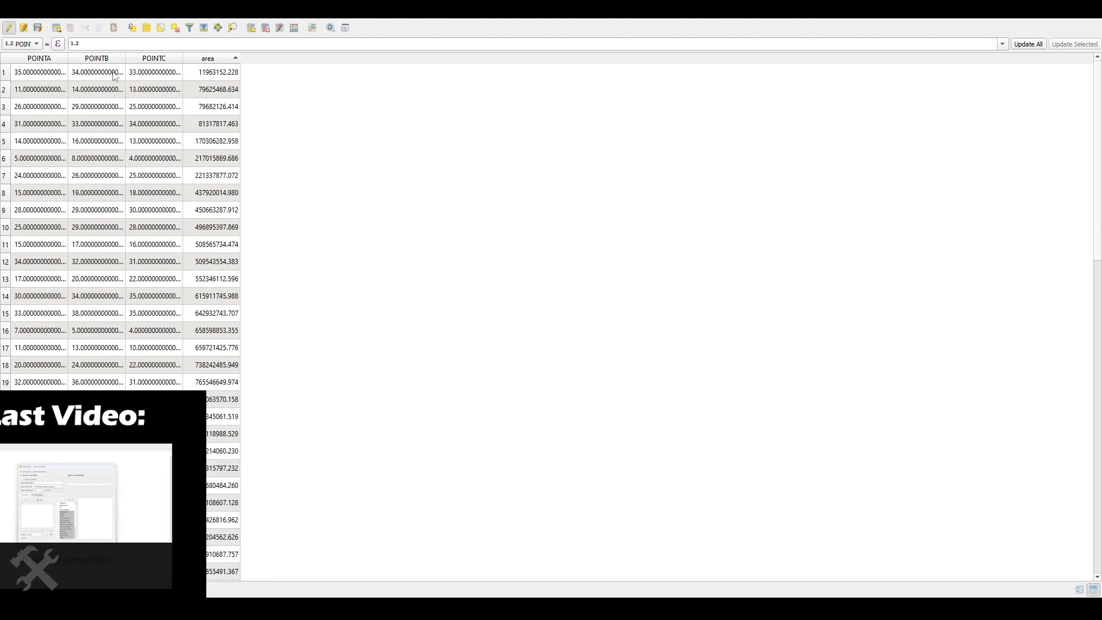
{"action": "left_click", "coordinate": [5, 74]}
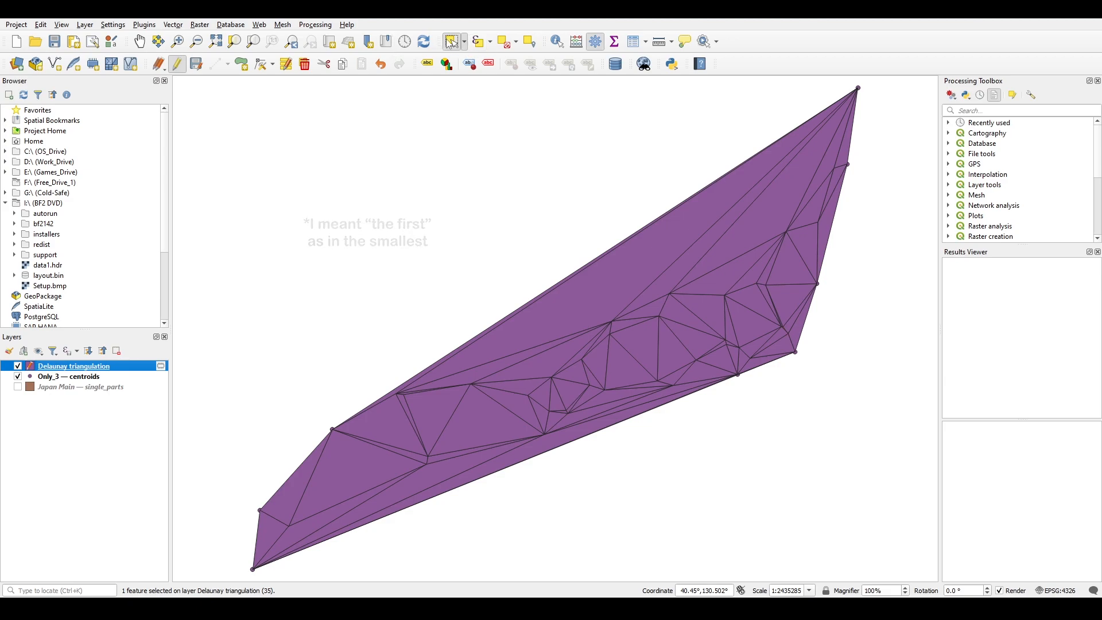
{"action": "left_click", "coordinate": [234, 41]}
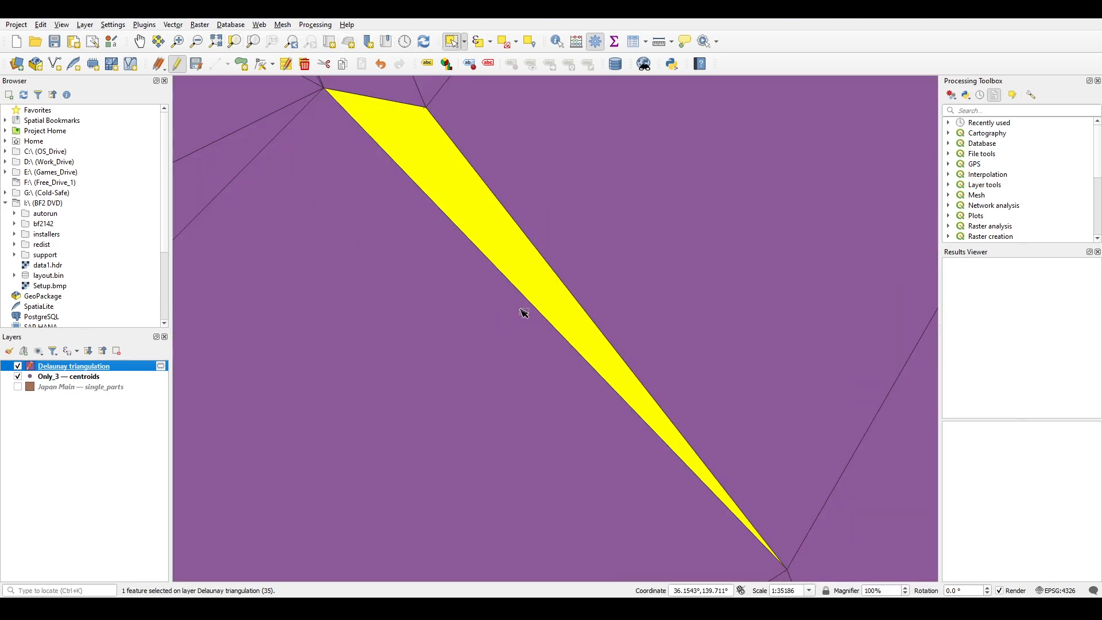
{"action": "scroll", "coordinate": [551, 316], "scroll_direction": "down", "scroll_amount": 1}
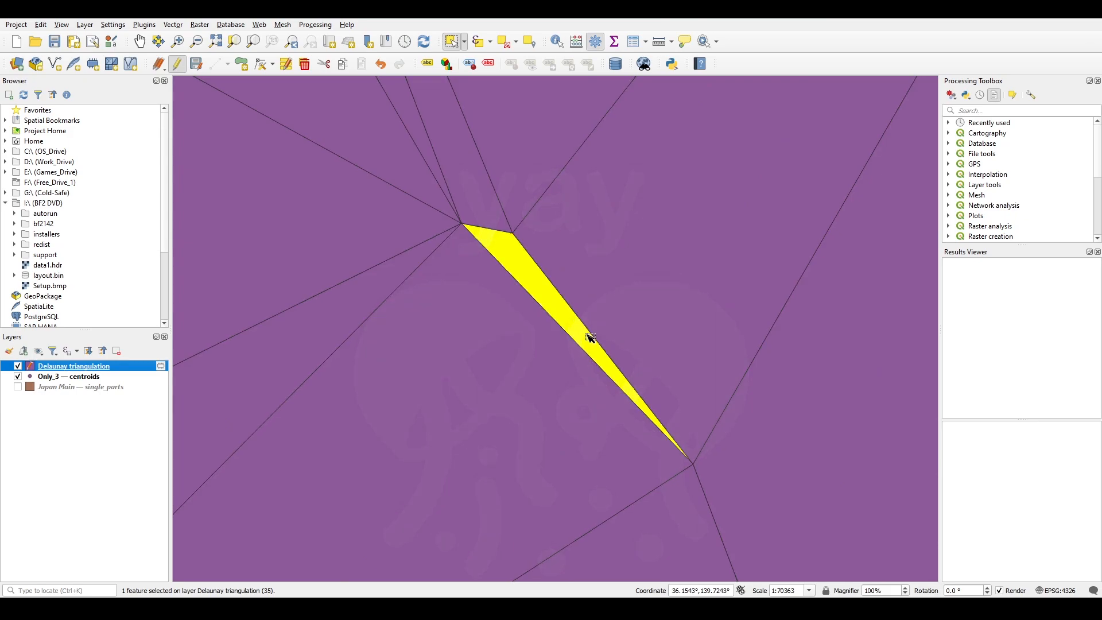
{"action": "scroll", "coordinate": [588, 344], "scroll_direction": "down", "scroll_amount": 2}
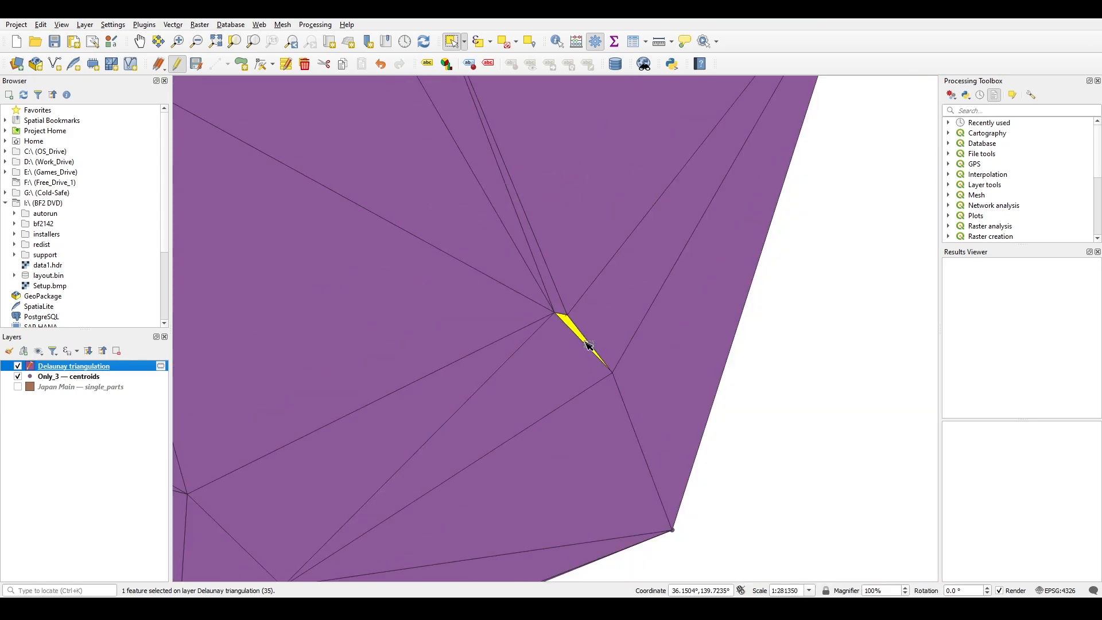
Set the opacity of the Delaunay triangulation layer's fill symbol to 50%.
{"action": "double_click", "coordinate": [100, 370]}
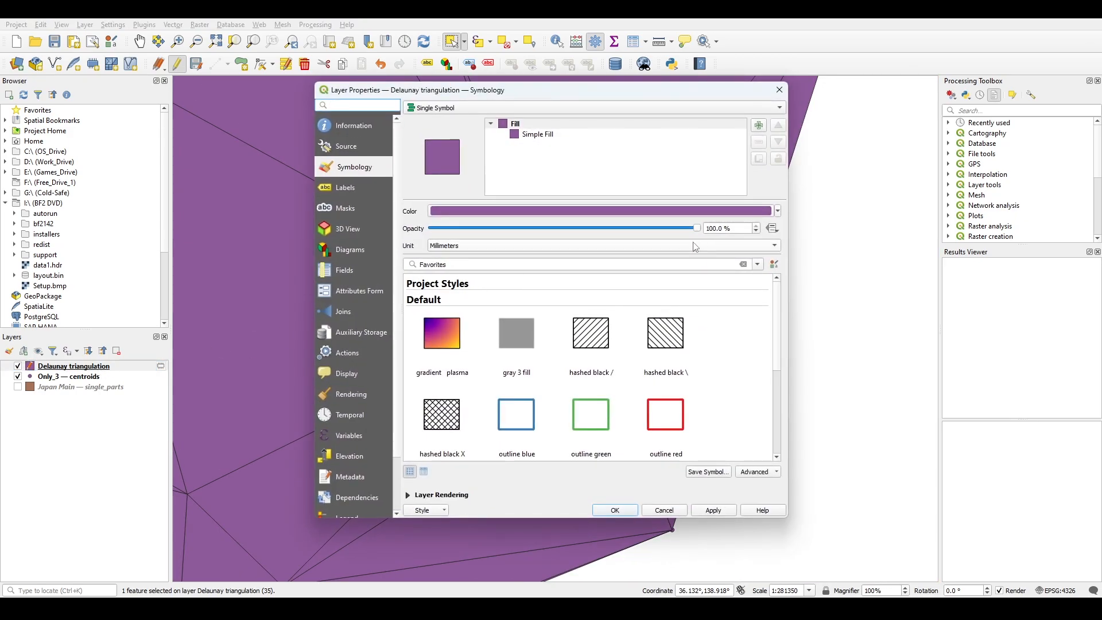
{"action": "left_click_drag", "start_coordinate": [696, 230], "coordinate": [593, 230]}
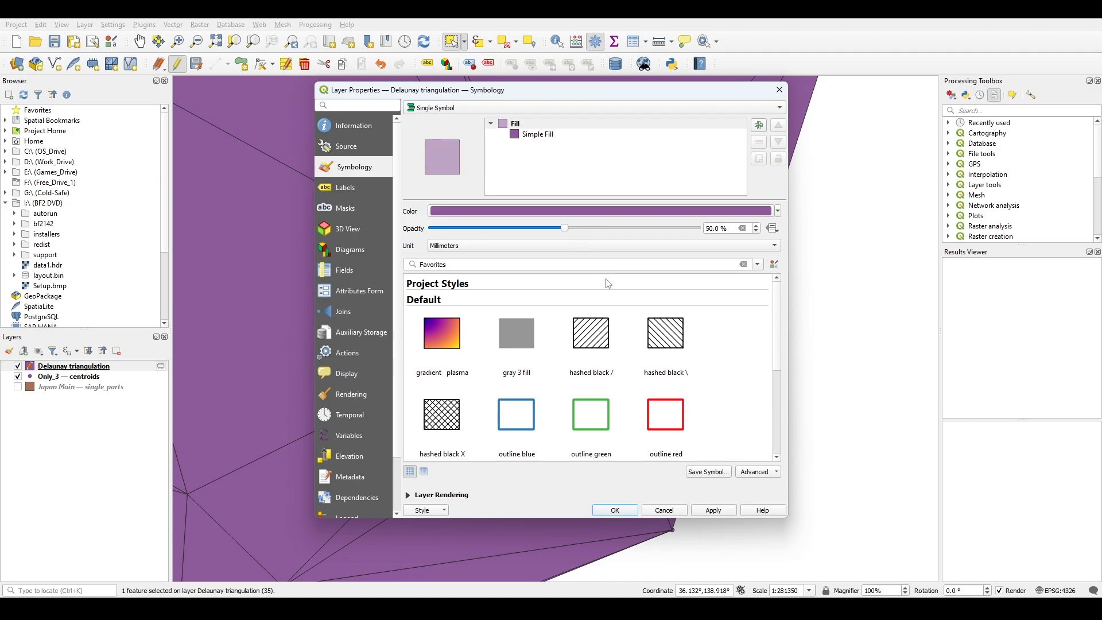
{"action": "left_click", "coordinate": [714, 510]}
{"action": "left_click", "coordinate": [615, 510]}
Show the Japan Main — single_parts layer beneath the triangulation and examine the boundaries around the selected smallest triangle.
{"action": "scroll", "coordinate": [560, 446], "scroll_direction": "down", "scroll_amount": 3}
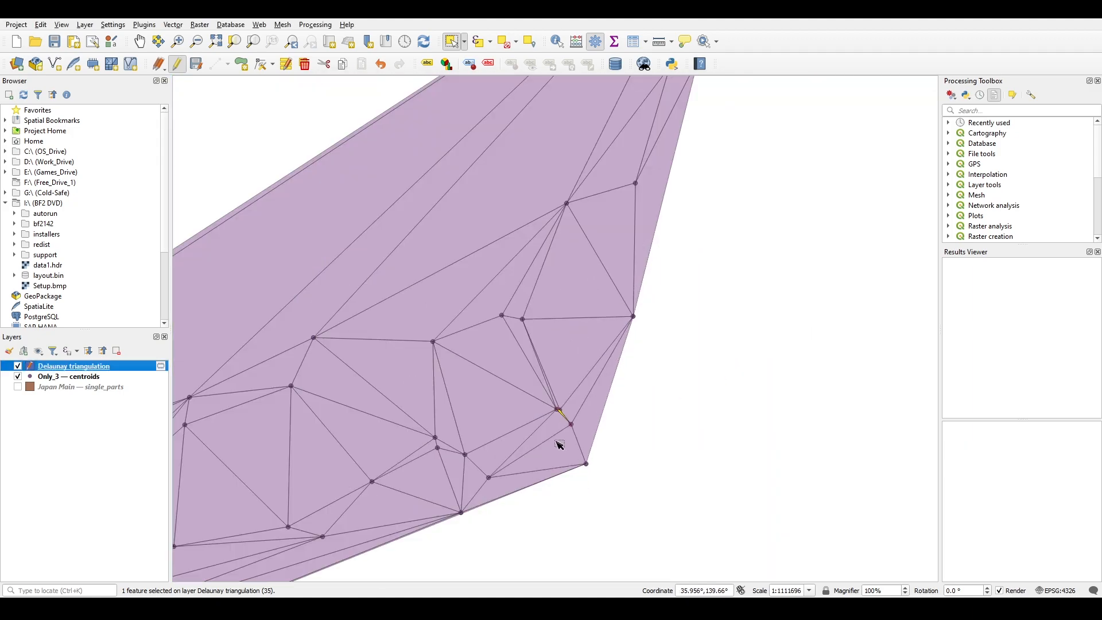
{"action": "left_click_drag", "start_coordinate": [504, 459], "coordinate": [755, 349]}
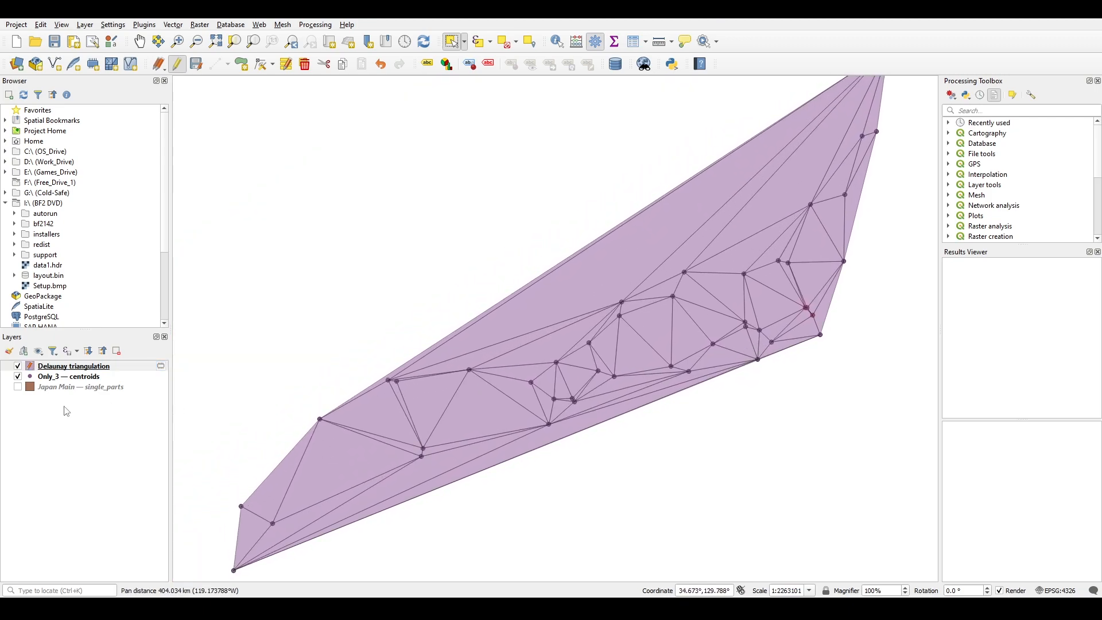
{"action": "left_click", "coordinate": [18, 386]}
{"action": "left_click_drag", "start_coordinate": [642, 331], "coordinate": [412, 378]}
{"action": "scroll", "coordinate": [581, 373], "scroll_direction": "up", "scroll_amount": 4}
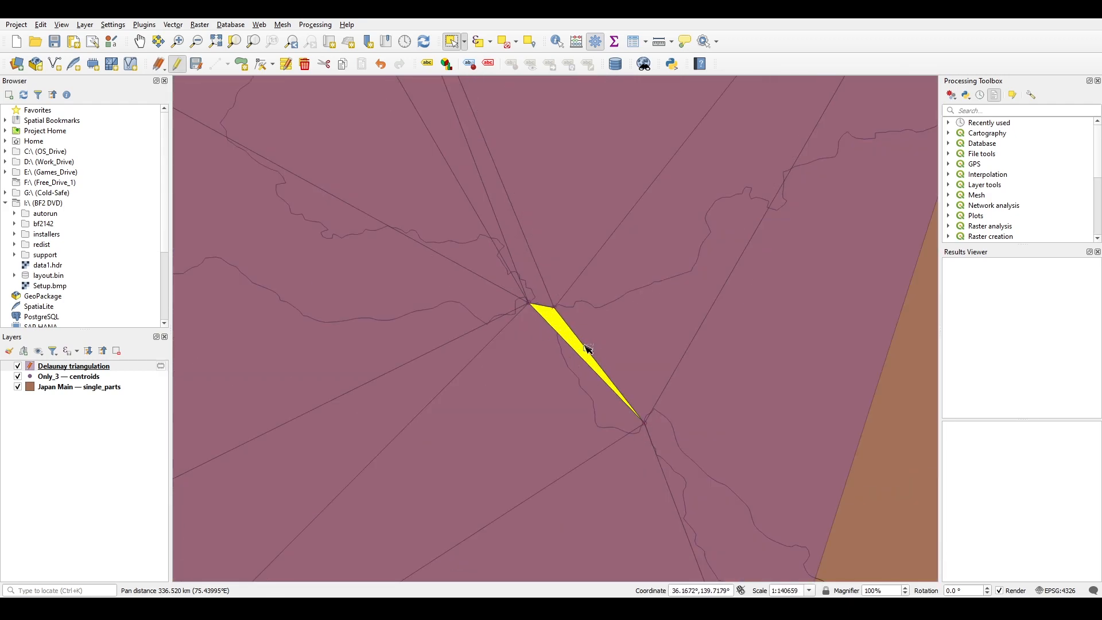
{"action": "scroll", "coordinate": [589, 346], "scroll_direction": "up", "scroll_amount": 1}
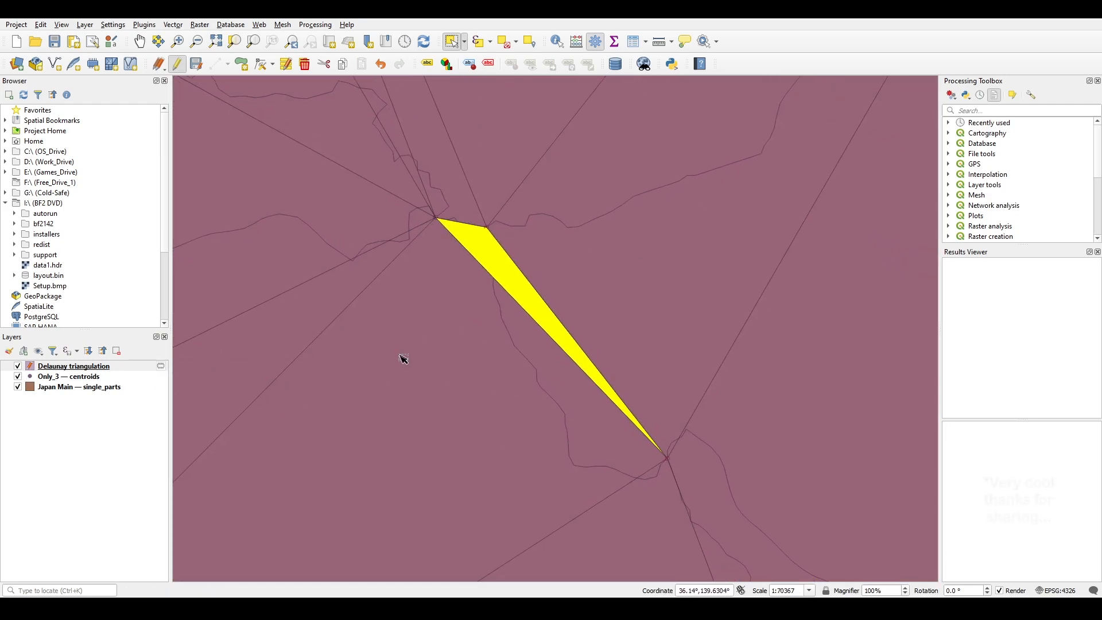
{"action": "scroll", "coordinate": [614, 362], "scroll_direction": "down", "scroll_amount": 1}
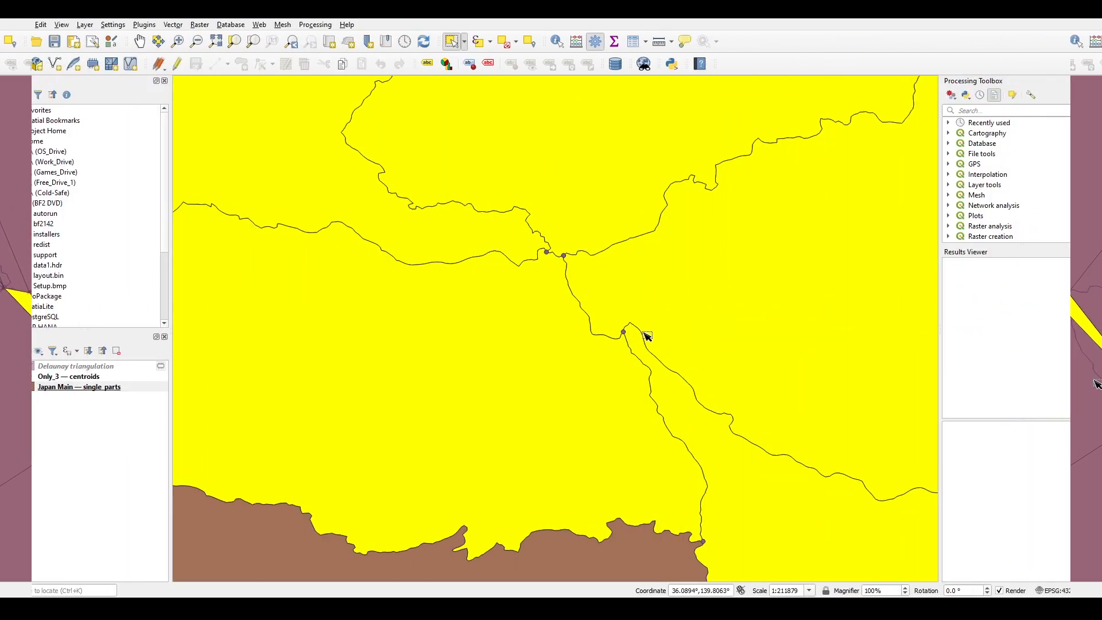
Examine the highlighted prefectures and shared boundaries around the closest three-way boundary points.
{"action": "scroll", "coordinate": [642, 337], "scroll_direction": "down", "scroll_amount": 2}
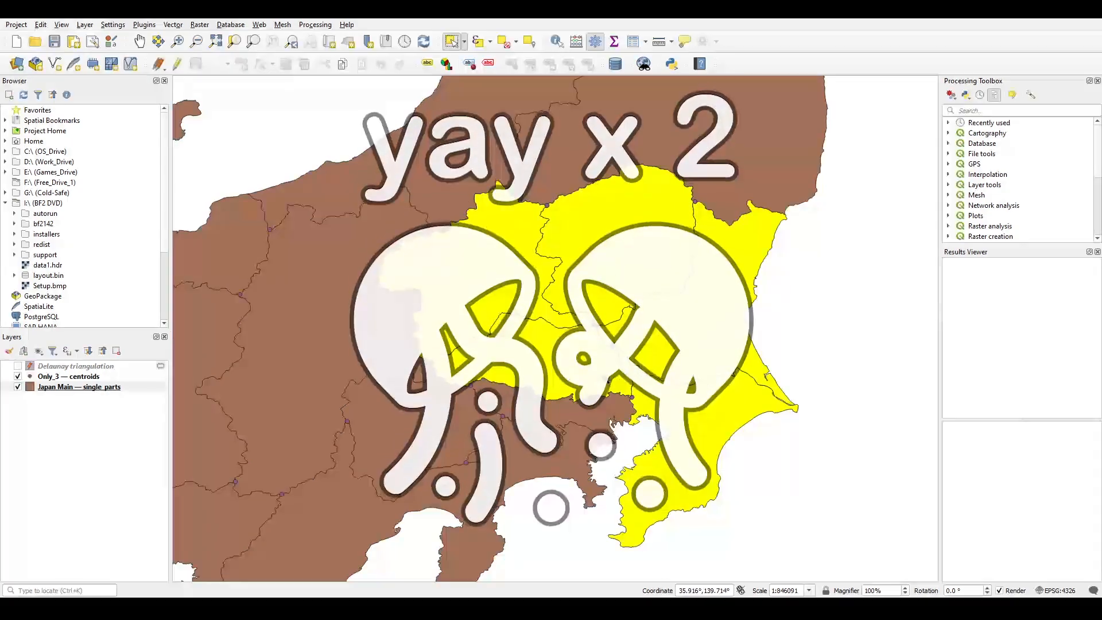
{"action": "scroll", "coordinate": [632, 343], "scroll_direction": "up", "scroll_amount": 2}
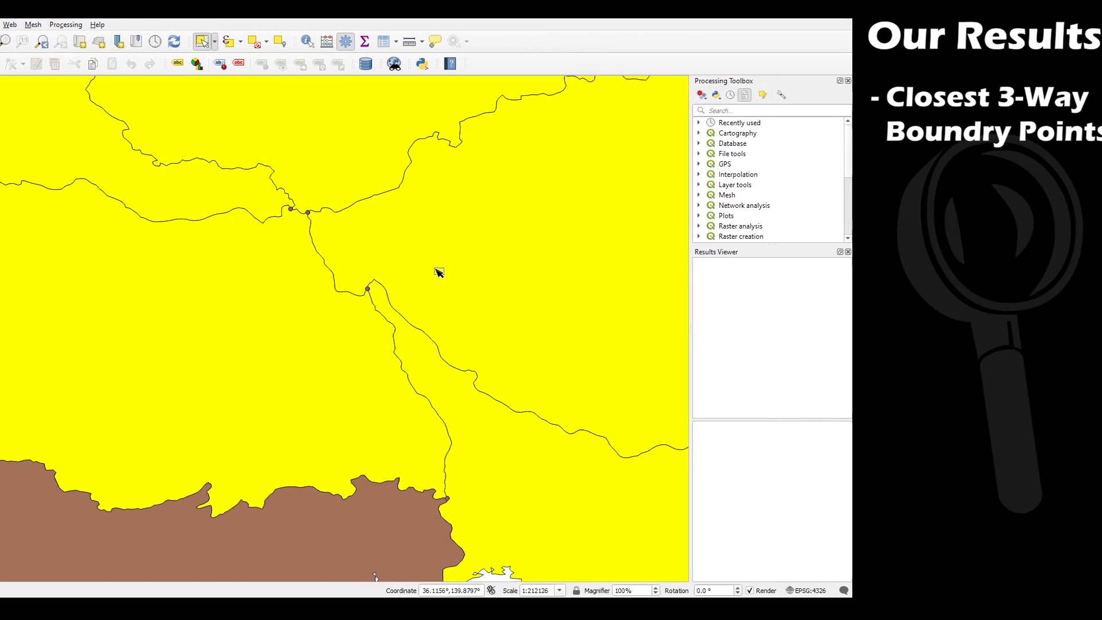
{"action": "scroll", "coordinate": [589, 281], "scroll_direction": "down", "scroll_amount": 1}
{"action": "scroll", "coordinate": [310, 313], "scroll_direction": "down", "scroll_amount": 1}
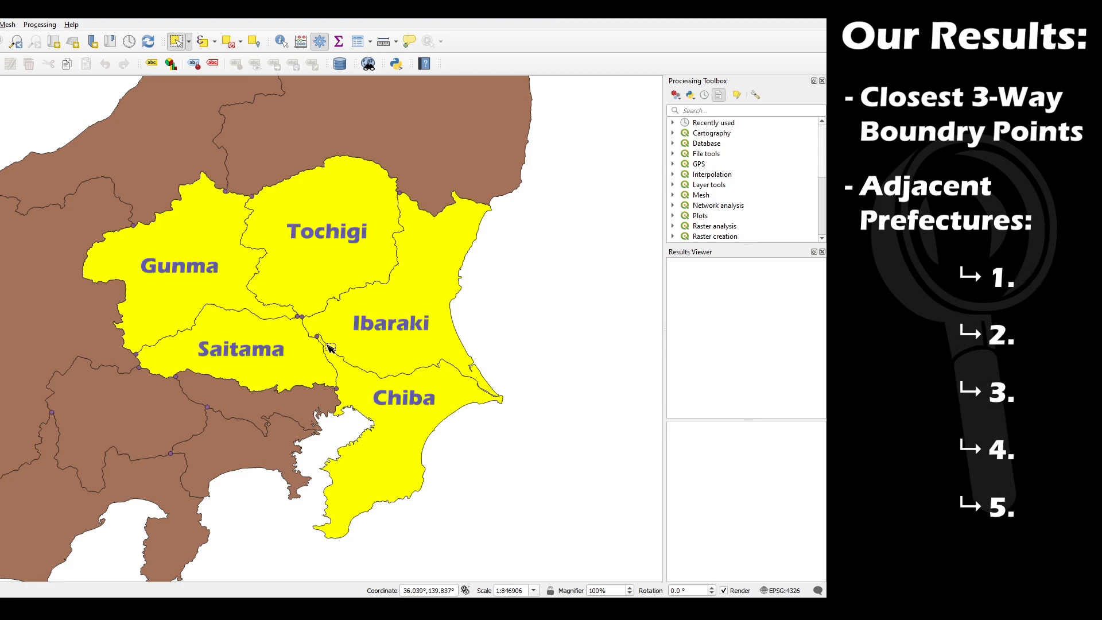
{"action": "scroll", "coordinate": [303, 369], "scroll_direction": "up", "scroll_amount": 1}
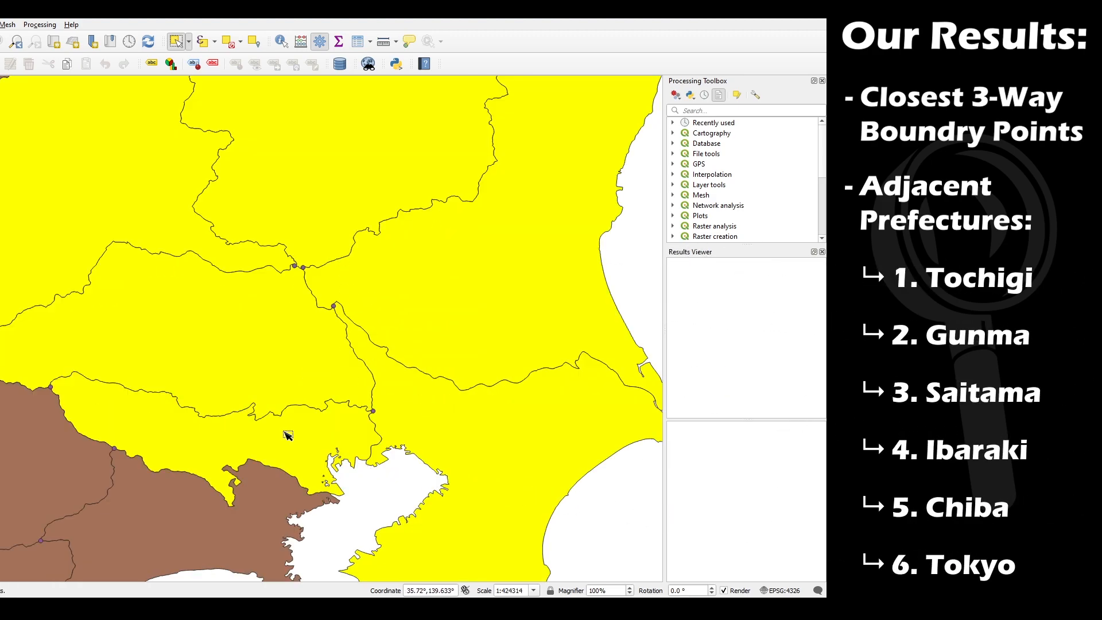
{"action": "scroll", "coordinate": [288, 435], "scroll_direction": "down", "scroll_amount": 1}
{"action": "scroll", "coordinate": [302, 431], "scroll_direction": "up", "scroll_amount": 1}
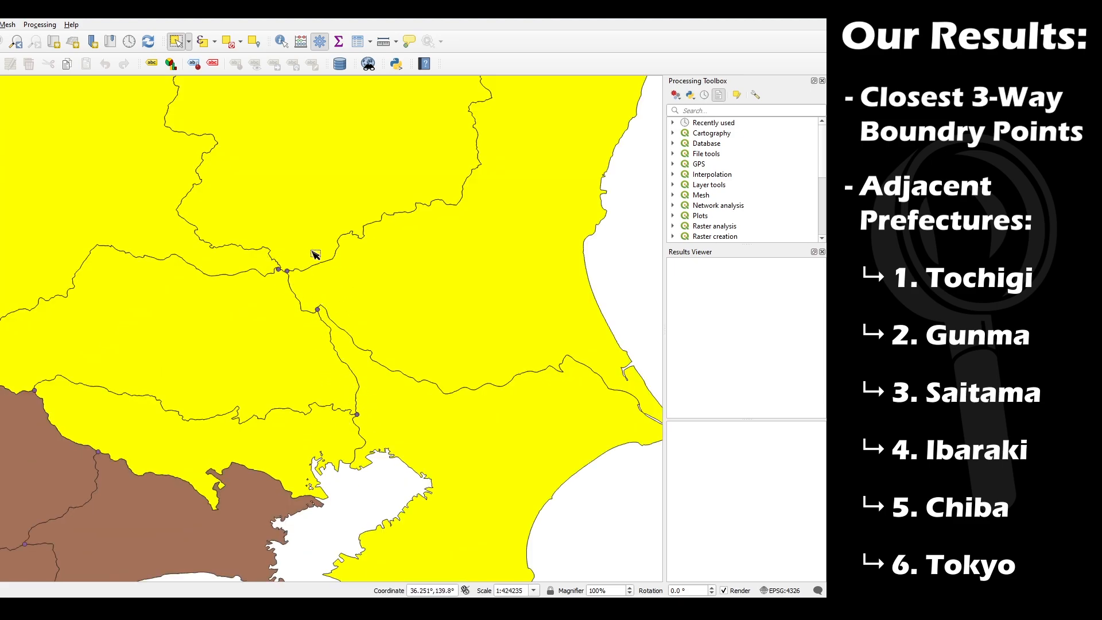
{"action": "scroll", "coordinate": [362, 364], "scroll_direction": "up", "scroll_amount": 2}
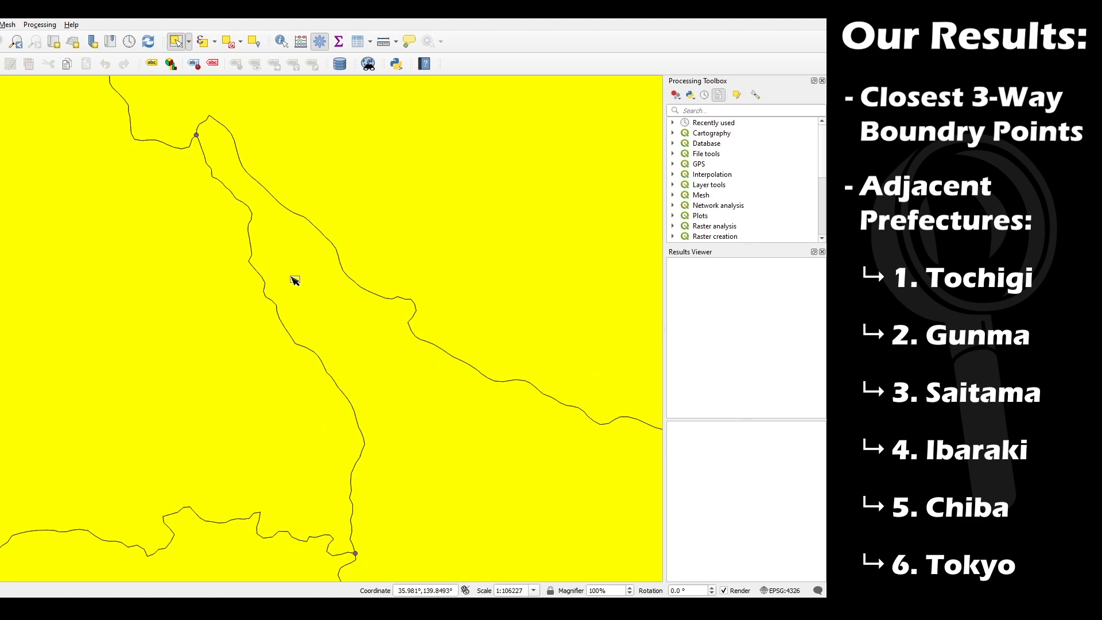
{"action": "scroll", "coordinate": [351, 499], "scroll_direction": "down", "scroll_amount": 1}
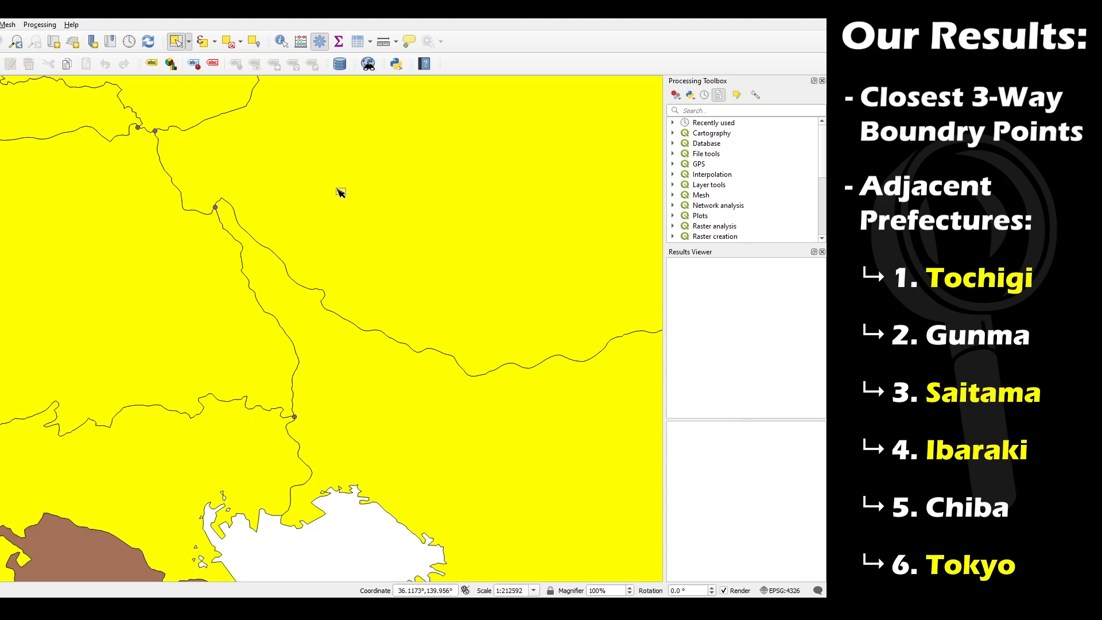
Examine the highlighted Kanto prefectures around the closest three-way boundary points, from their shared borders out to the whole group.
{"action": "left_click_drag", "start_coordinate": [273, 202], "coordinate": [350, 301]}
{"action": "left_click_drag", "start_coordinate": [98, 115], "coordinate": [336, 441]}
{"action": "scroll", "coordinate": [362, 427], "scroll_direction": "down", "scroll_amount": 2}
{"action": "scroll", "coordinate": [261, 377], "scroll_direction": "up", "scroll_amount": 1}
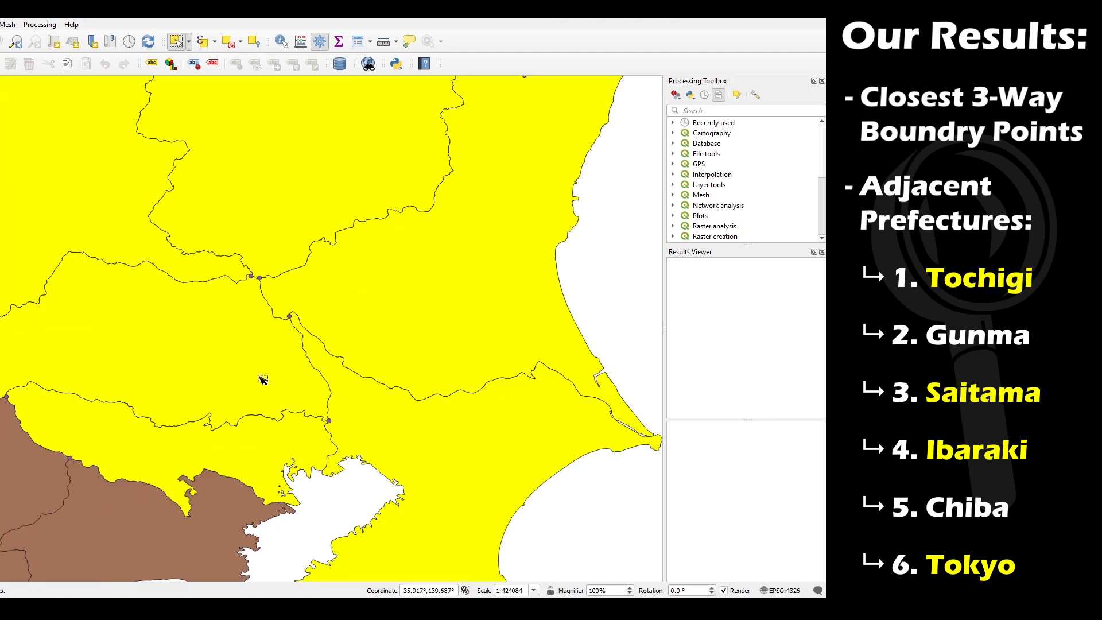
{"action": "left_click_drag", "start_coordinate": [246, 396], "coordinate": [314, 418]}
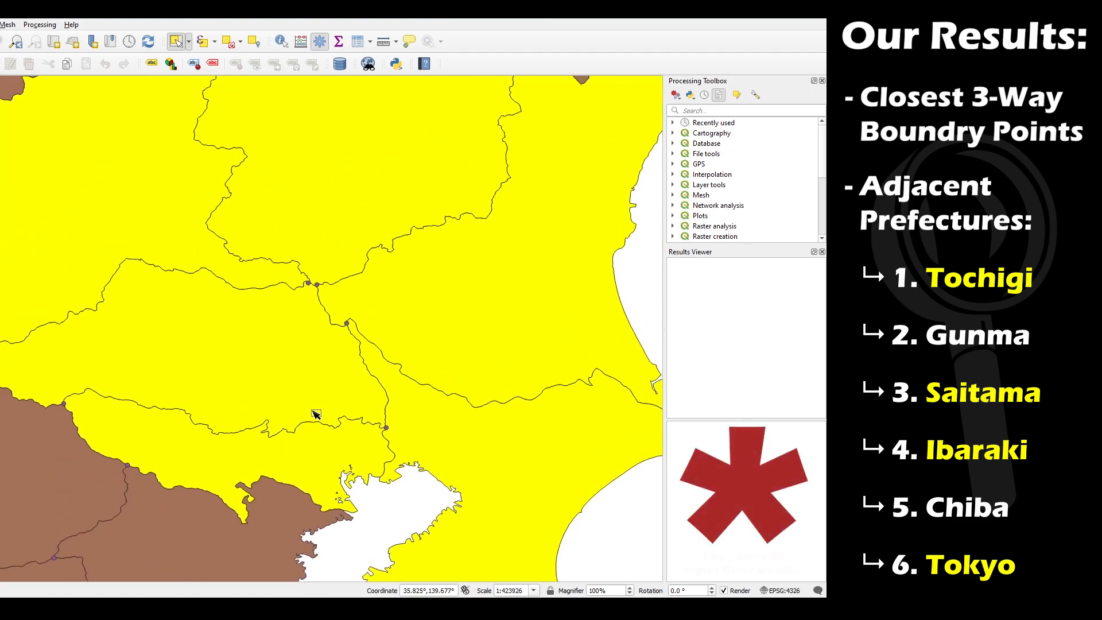
{"action": "scroll", "coordinate": [333, 400], "scroll_direction": "down", "scroll_amount": 1}
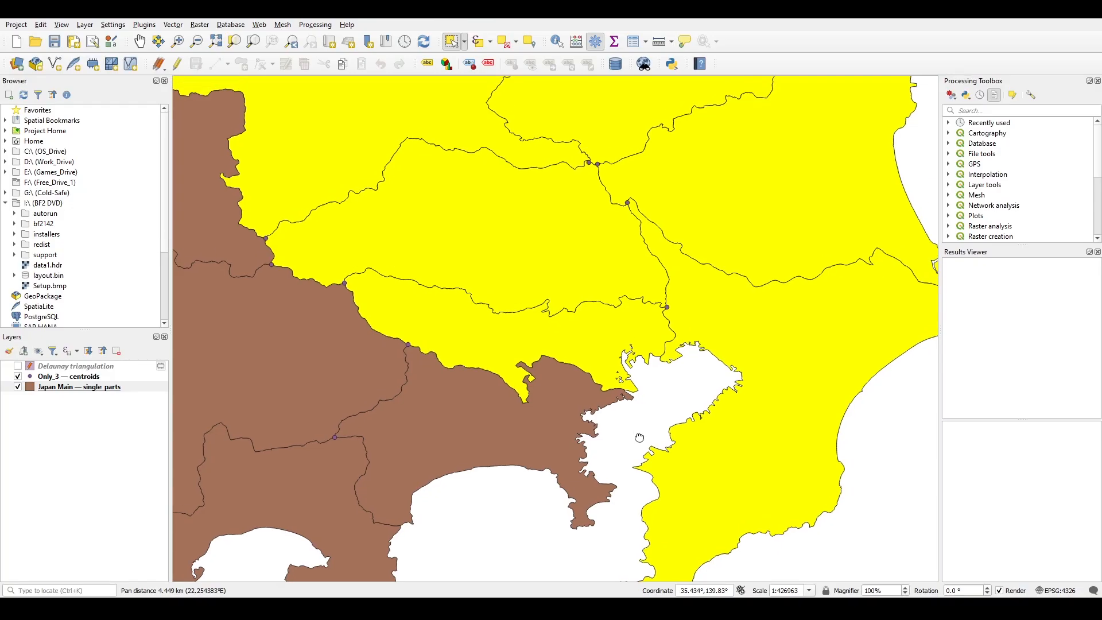
{"action": "scroll", "coordinate": [629, 425], "scroll_direction": "down", "scroll_amount": 3}
{"action": "left_click_drag", "start_coordinate": [631, 424], "coordinate": [595, 402]}
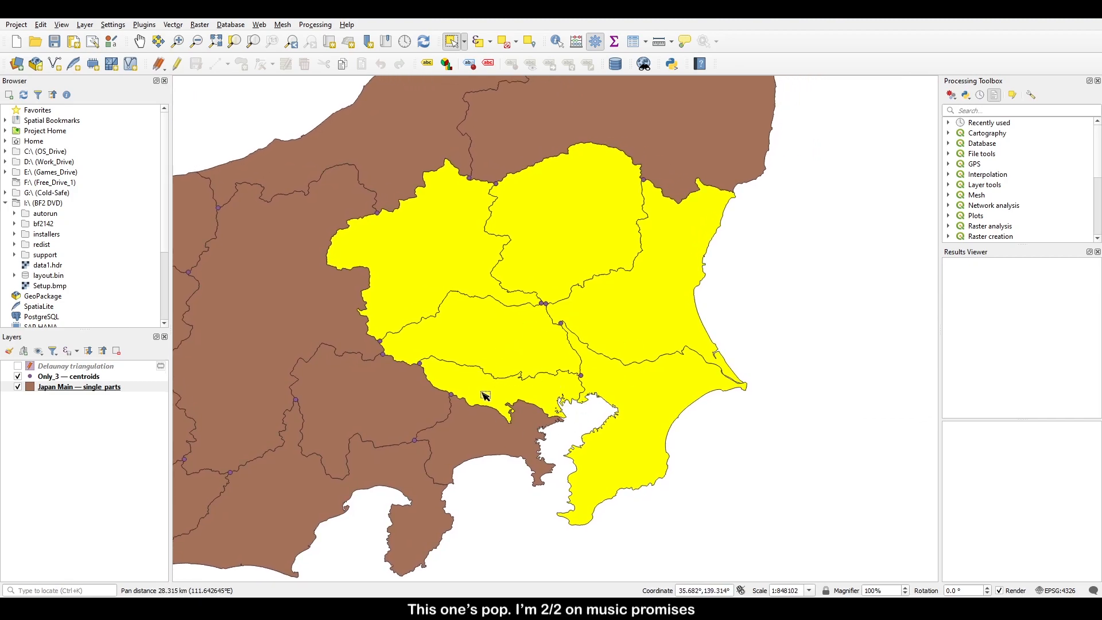
{"action": "left_click_drag", "start_coordinate": [542, 344], "coordinate": [552, 329]}
{"action": "left_click_drag", "start_coordinate": [669, 402], "coordinate": [640, 417]}
{"action": "scroll", "coordinate": [681, 410], "scroll_direction": "up", "scroll_amount": 1}
{"action": "scroll", "coordinate": [619, 450], "scroll_direction": "down", "scroll_amount": 1}
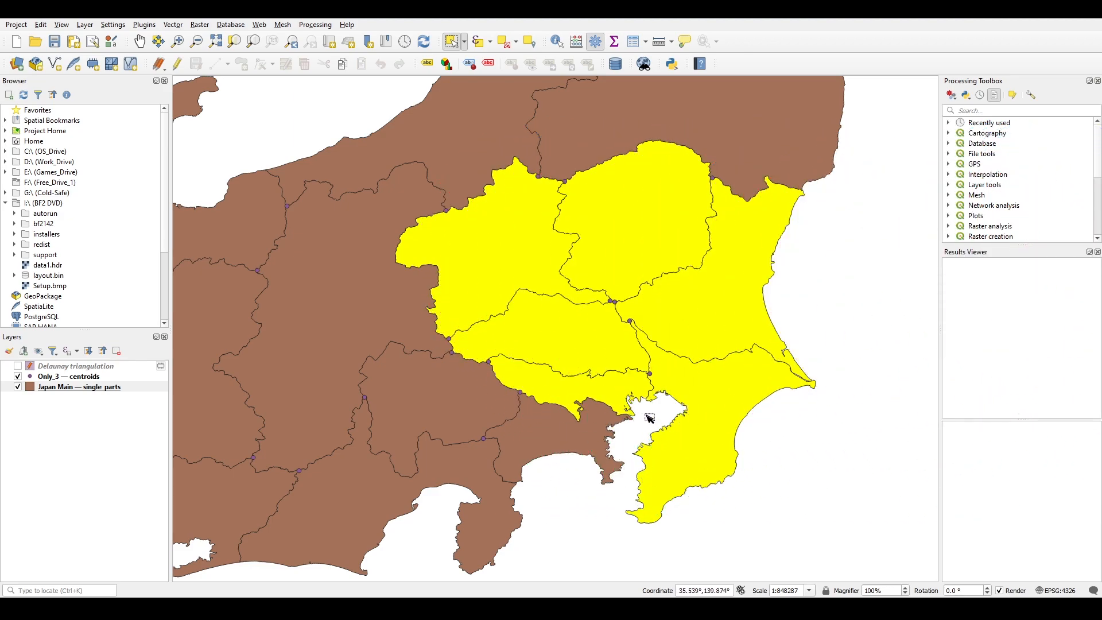
Select the prefectures around the closely spaced three-way boundary points in the Kansai region, keeping the Kanto prefectures selected.
{"action": "scroll", "coordinate": [646, 414], "scroll_direction": "down", "scroll_amount": 1}
{"action": "left_click_drag", "start_coordinate": [646, 416], "coordinate": [820, 329]}
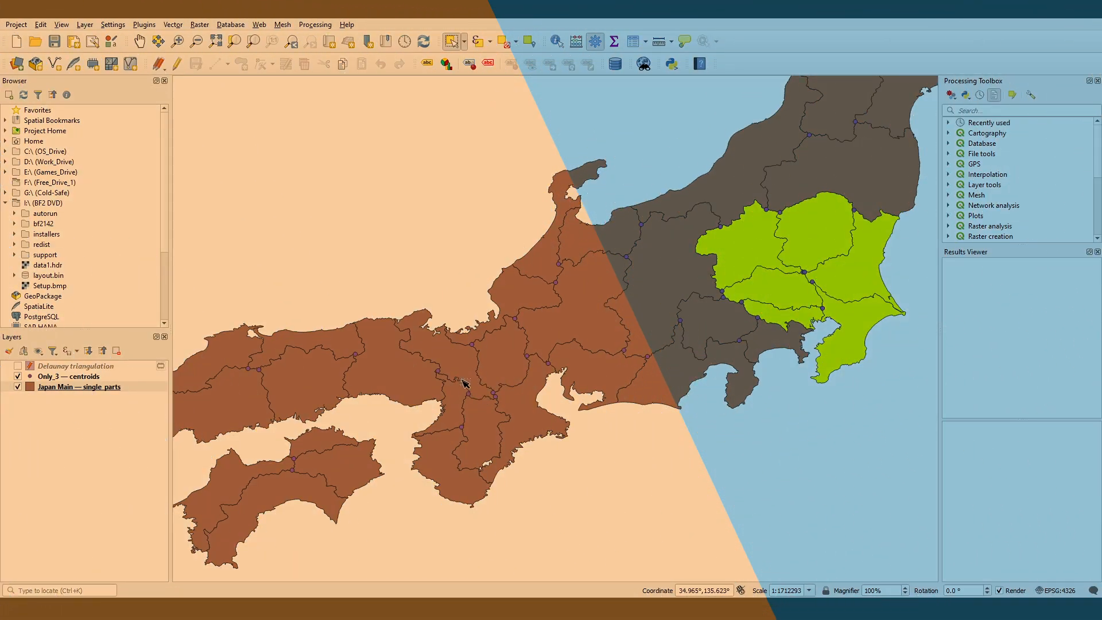
{"action": "left_click_drag", "start_coordinate": [462, 380], "coordinate": [537, 443]}
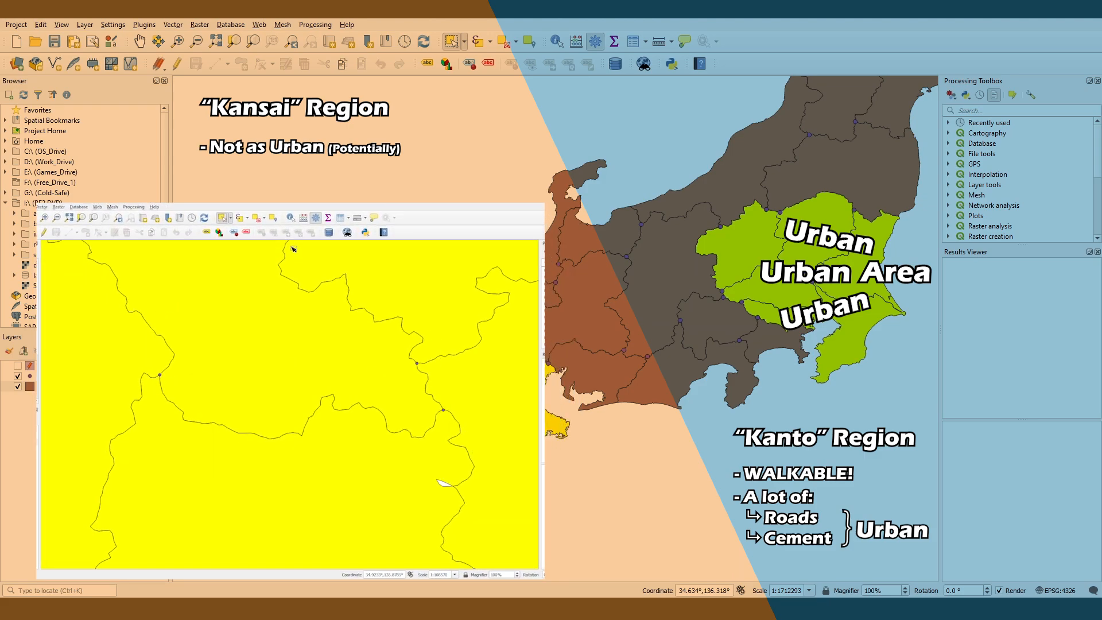
Measure the straight-line distance from the western Kansai three-way boundary point to the upper of the two eastern points.
{"action": "left_click", "coordinate": [357, 218]}
{"action": "left_click_drag", "start_coordinate": [281, 337], "coordinate": [42, 271]}
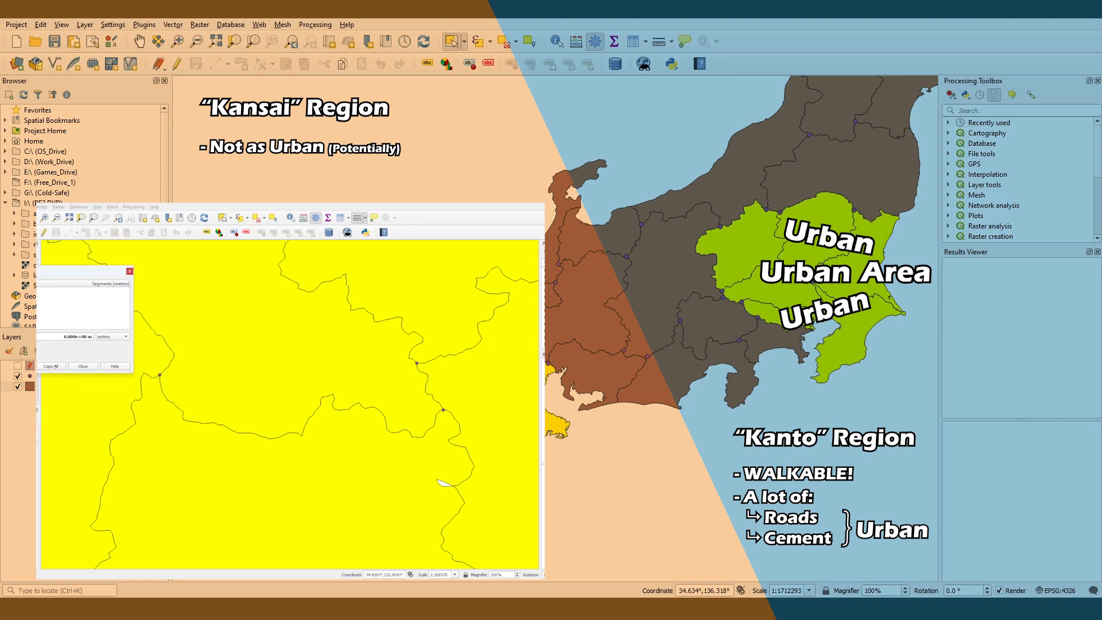
{"action": "left_click", "coordinate": [161, 375]}
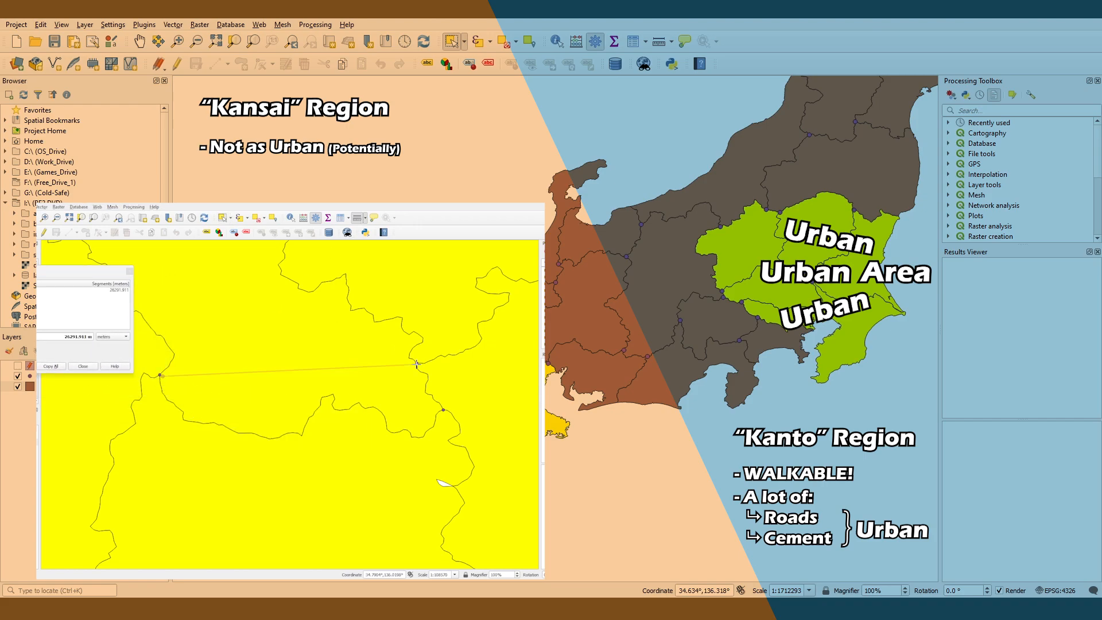